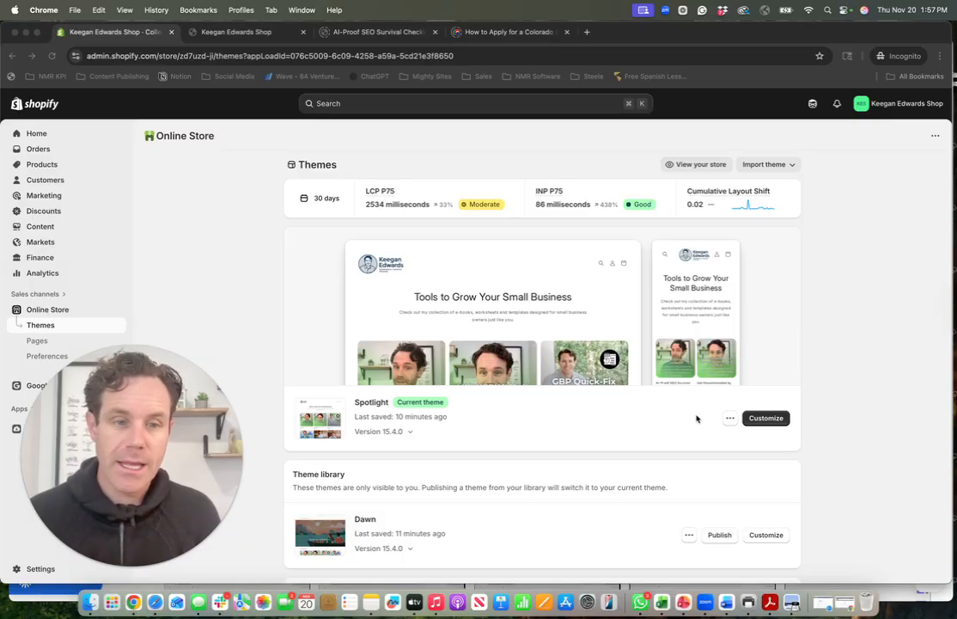
# - Open the current Spotlight theme for customization and look over the product listings on its home page
pyautogui.click(783, 423)
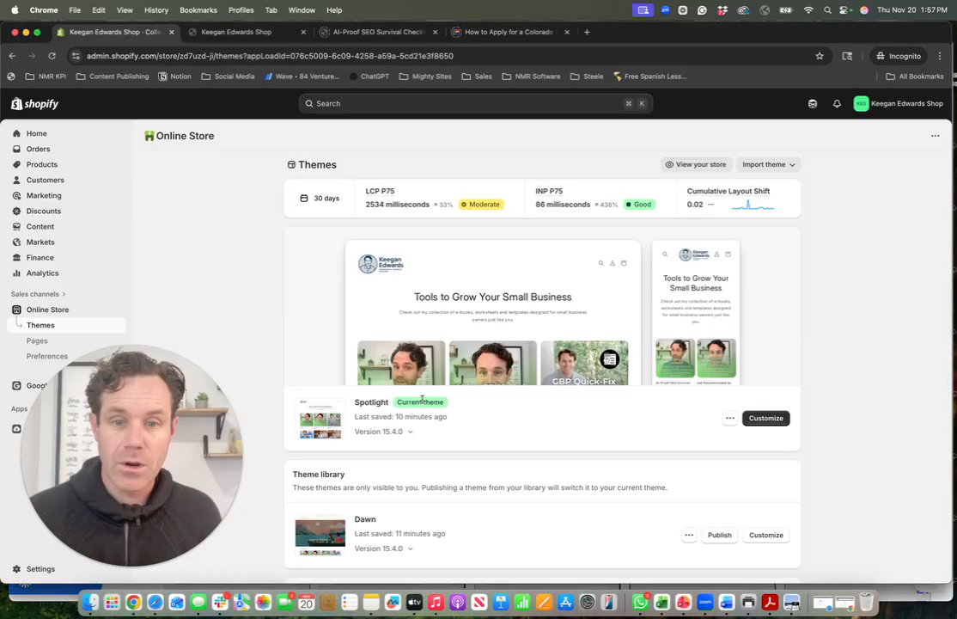
pyautogui.click(773, 423)
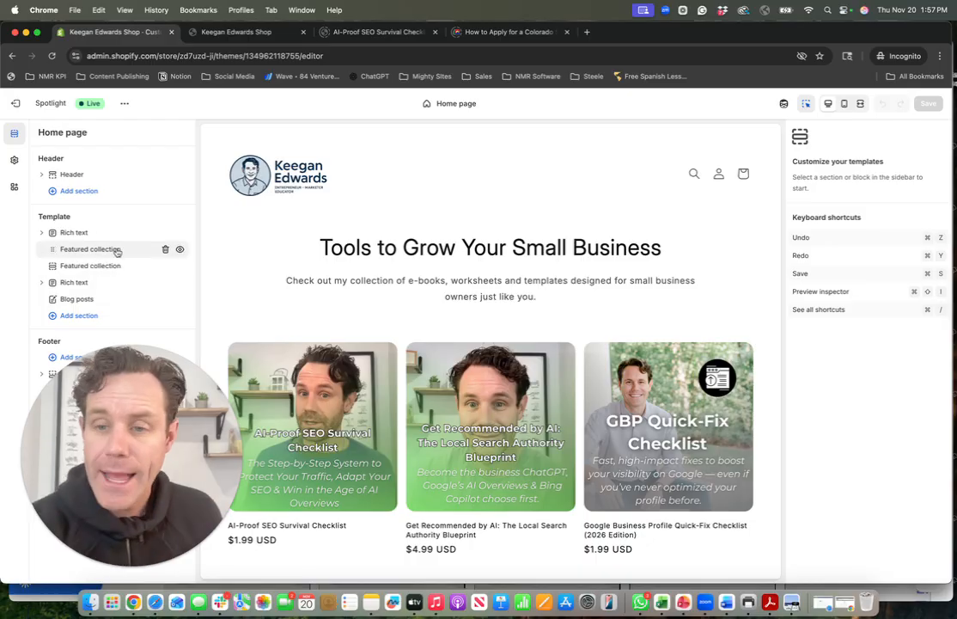
pyautogui.scroll(-1, 377, 269)
pyautogui.scroll(-3, 377, 269)
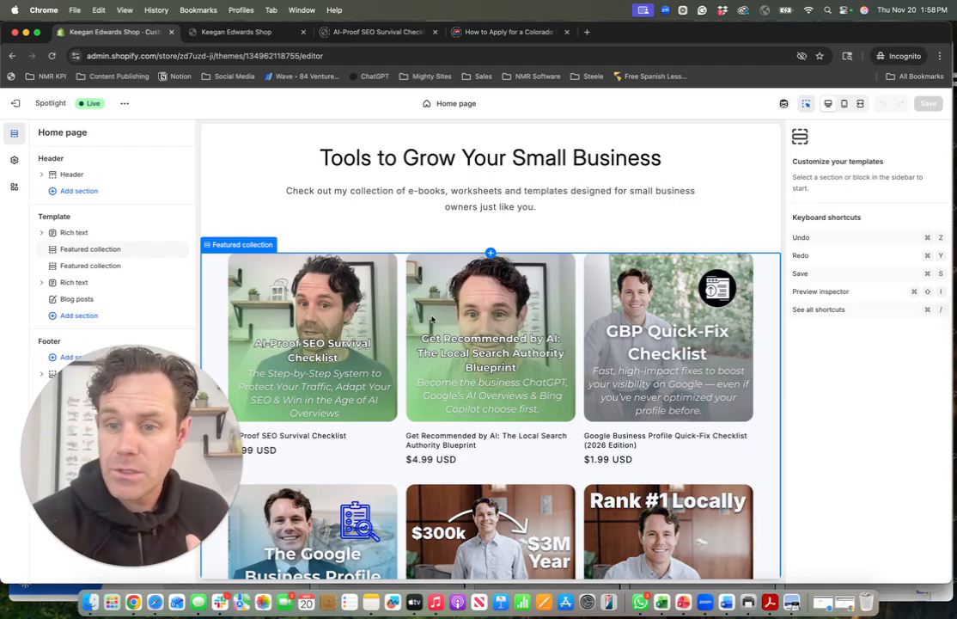
pyautogui.scroll(-5, 460, 337)
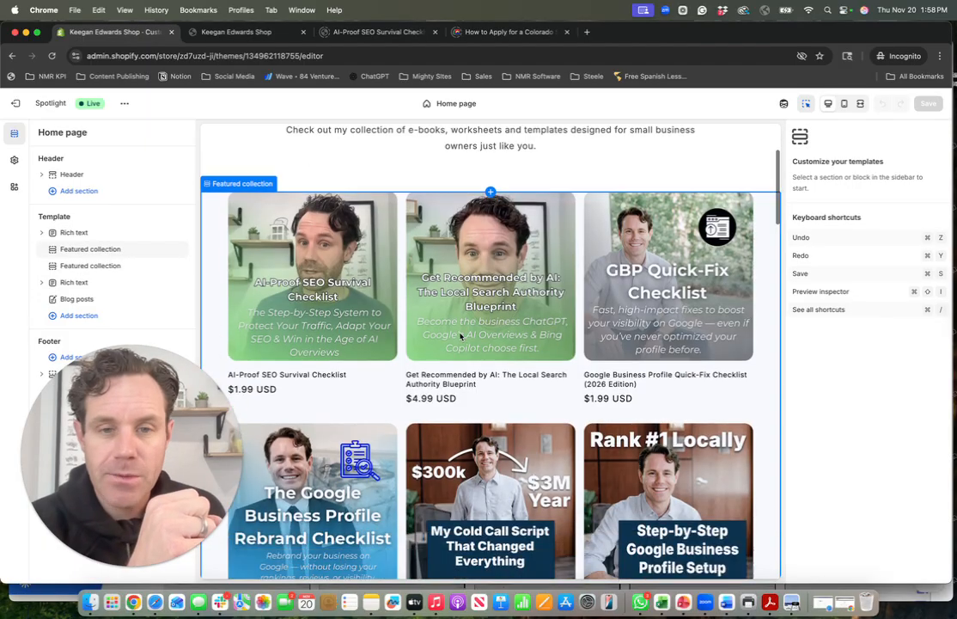
pyautogui.scroll(-7, 460, 336)
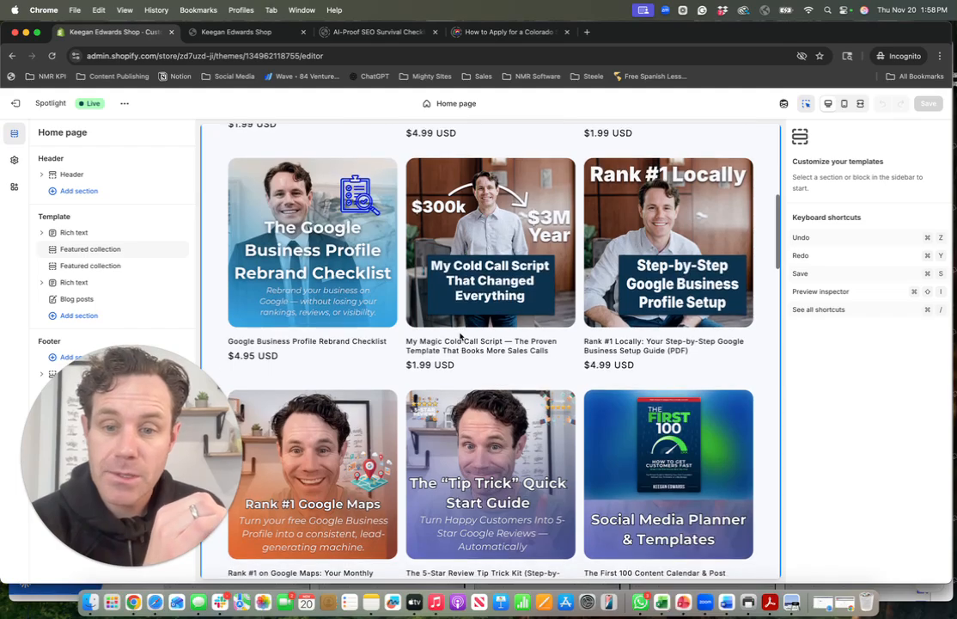
pyautogui.scroll(10, 460, 337)
pyautogui.scroll(6, 459, 337)
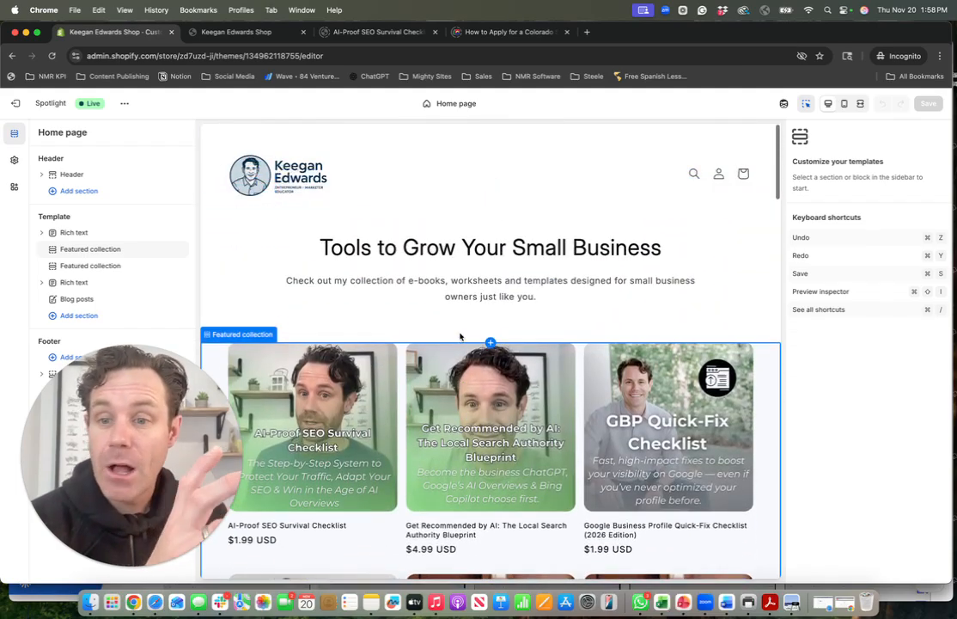
pyautogui.scroll(-2, 459, 336)
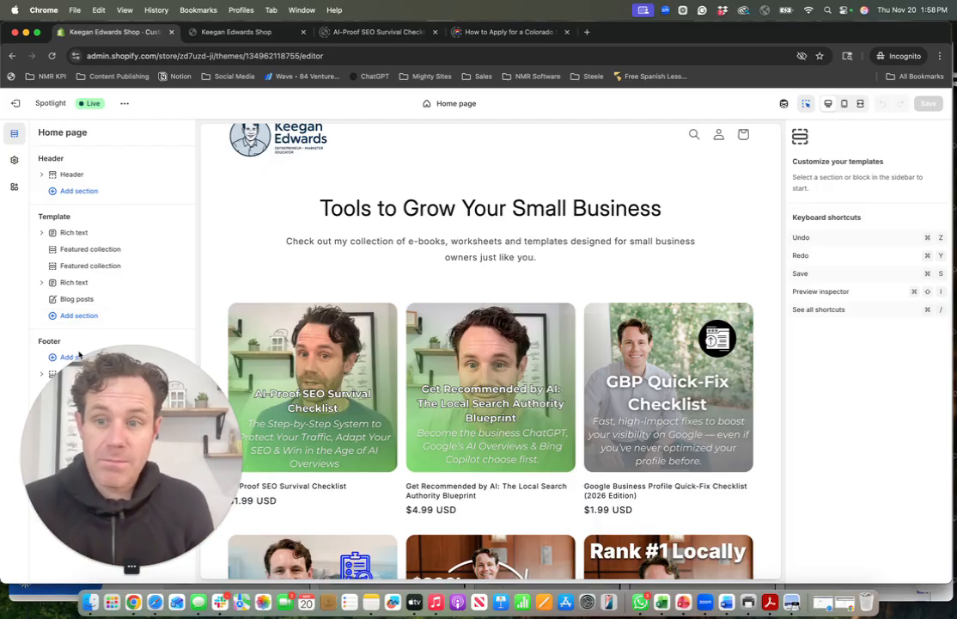
# - Add a Featured collection section directly below the two existing ones and assign it the Yelp Profile Optimization collection
pyautogui.moveTo(97, 299)
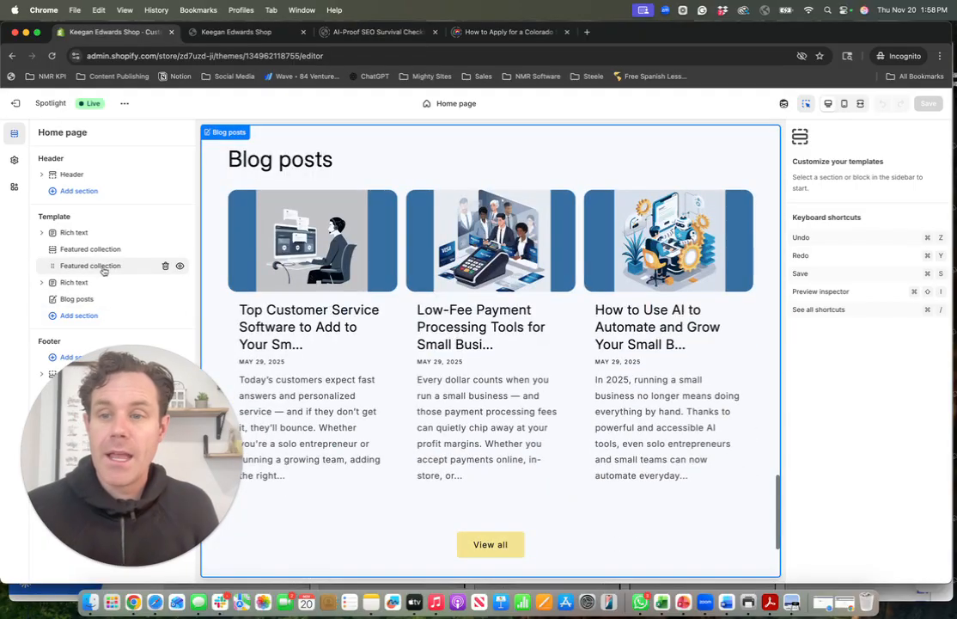
pyautogui.click(85, 318)
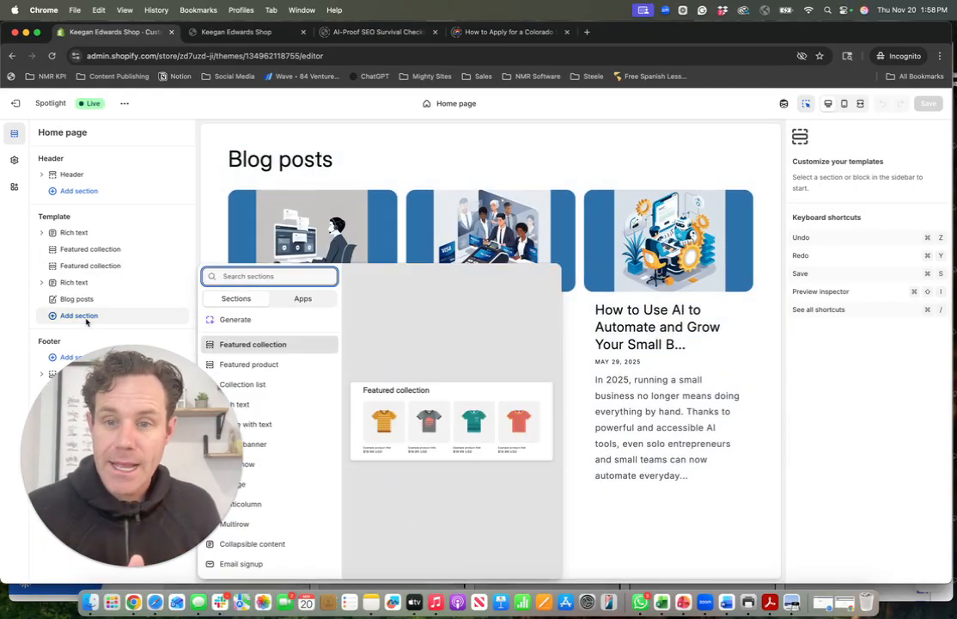
pyautogui.click(254, 345)
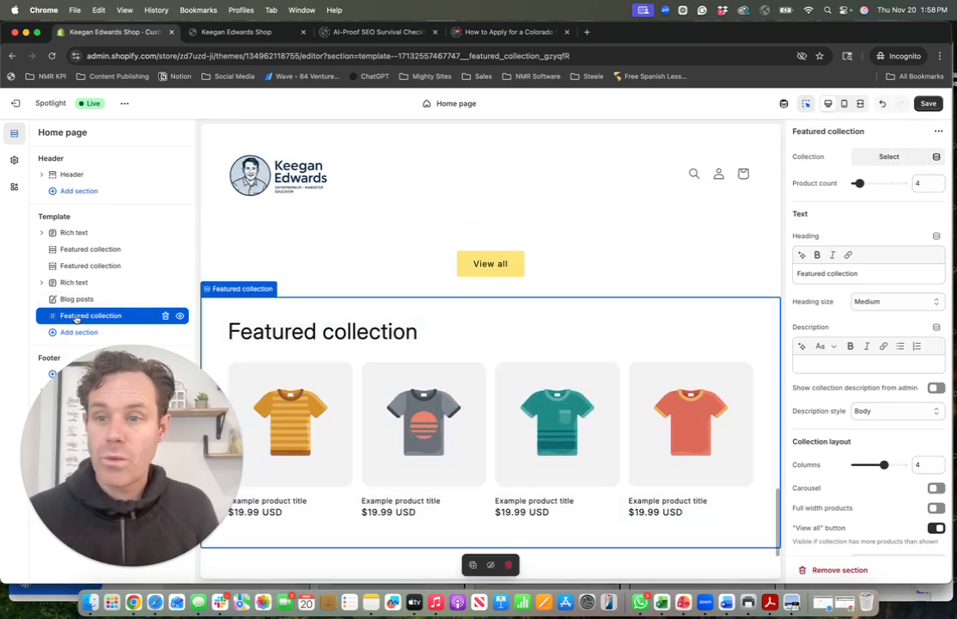
pyautogui.moveTo(74, 317); pyautogui.dragTo(108, 292)
pyautogui.scroll(-1, 386, 319)
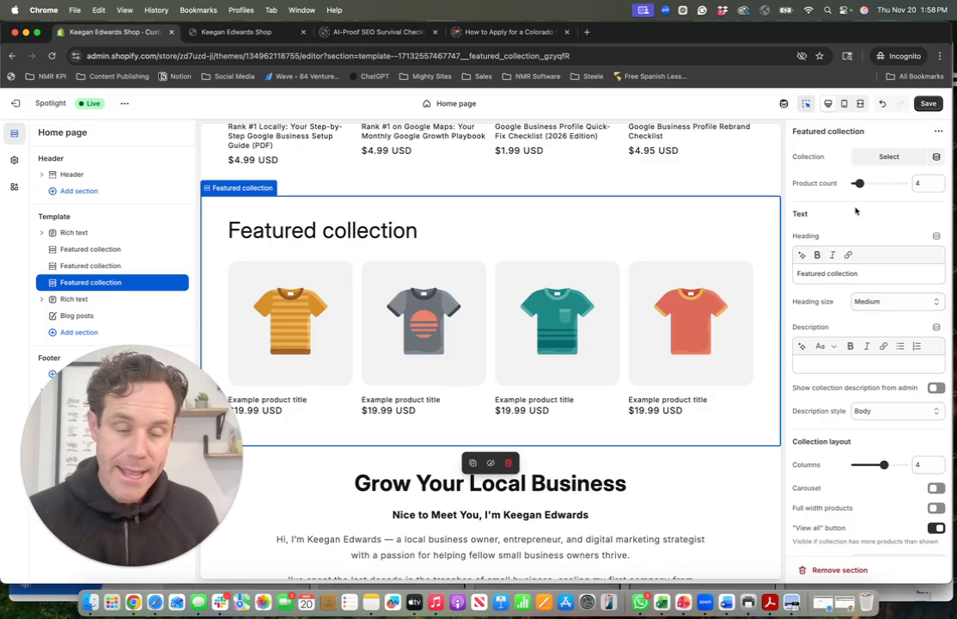
pyautogui.click(885, 157)
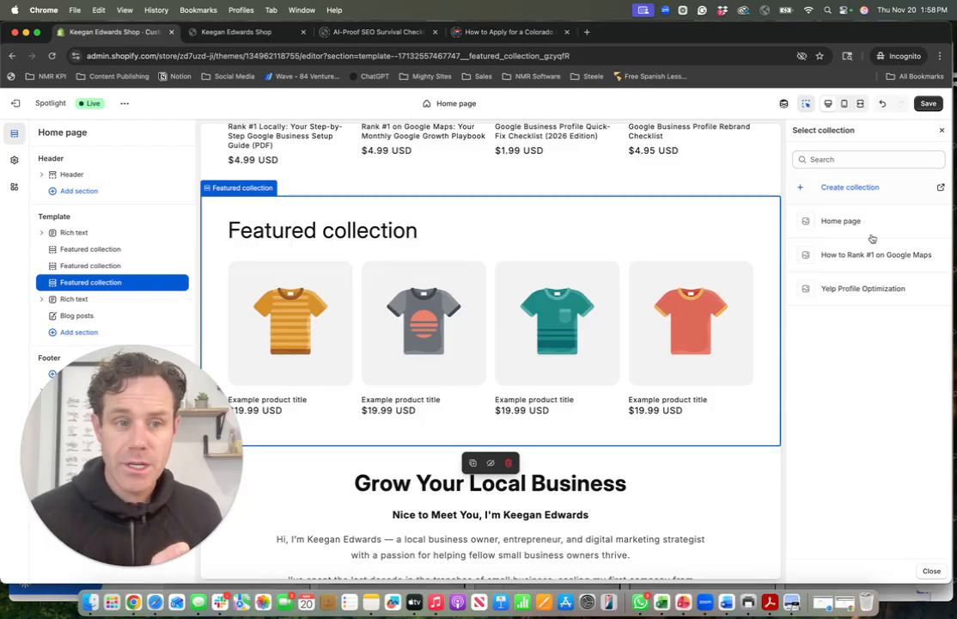
pyautogui.click(863, 289)
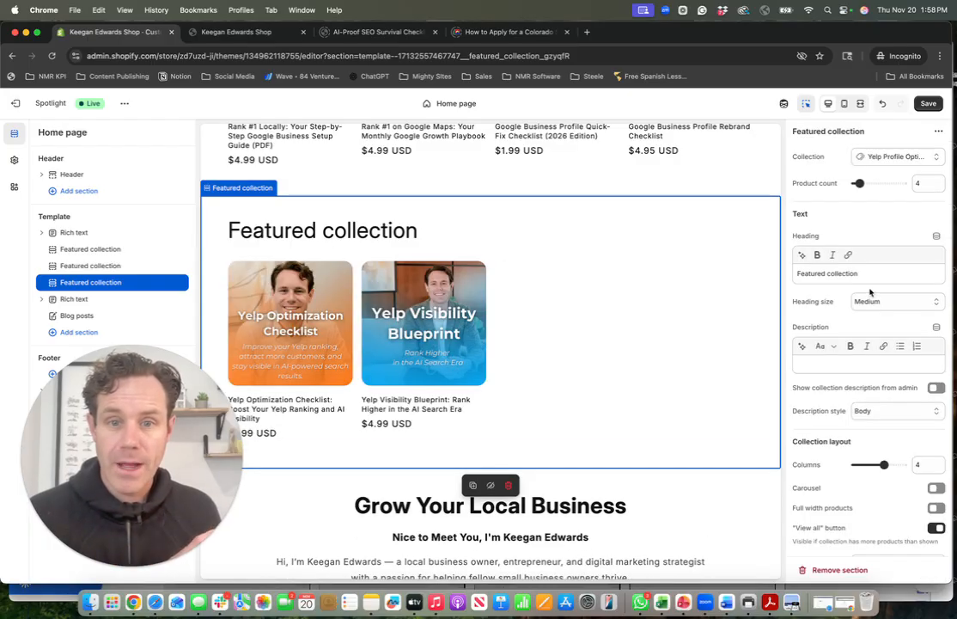
# - Try the new section's collection layout with 2 columns and set it back to 4
pyautogui.scroll(-2, 871, 292)
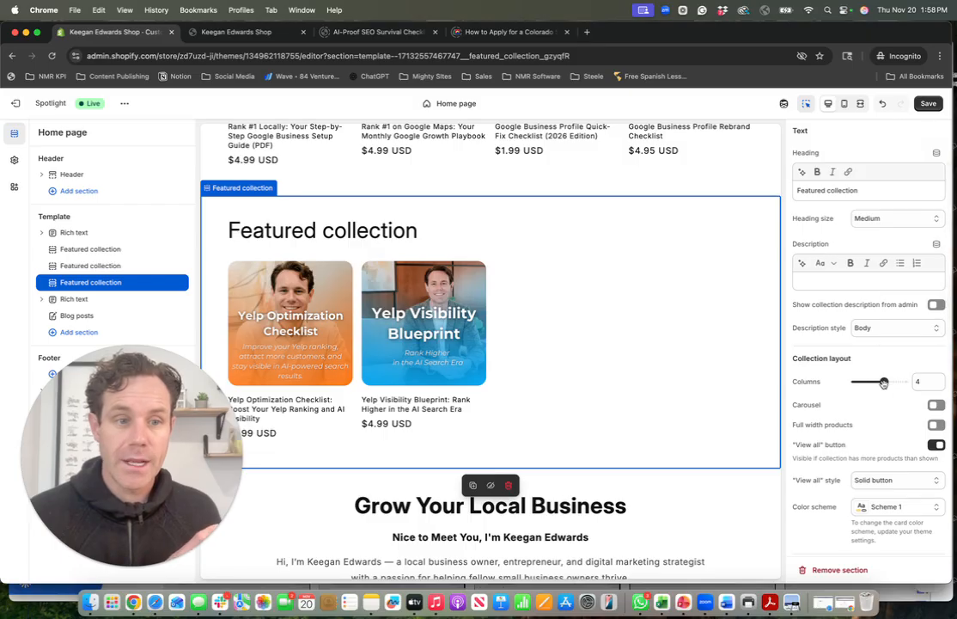
pyautogui.moveTo(878, 383); pyautogui.dragTo(864, 384)
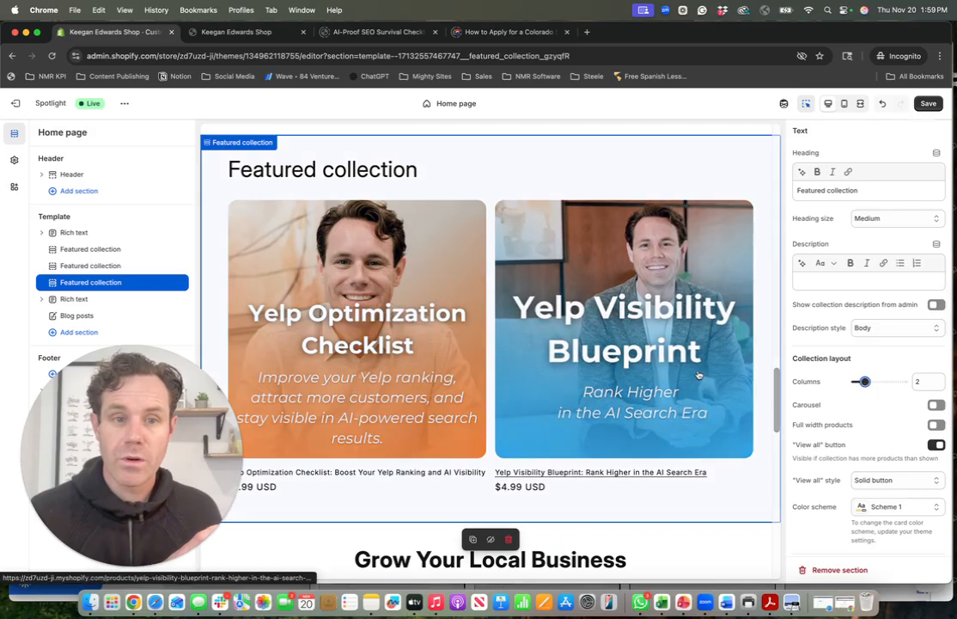
pyautogui.moveTo(863, 381); pyautogui.dragTo(883, 382)
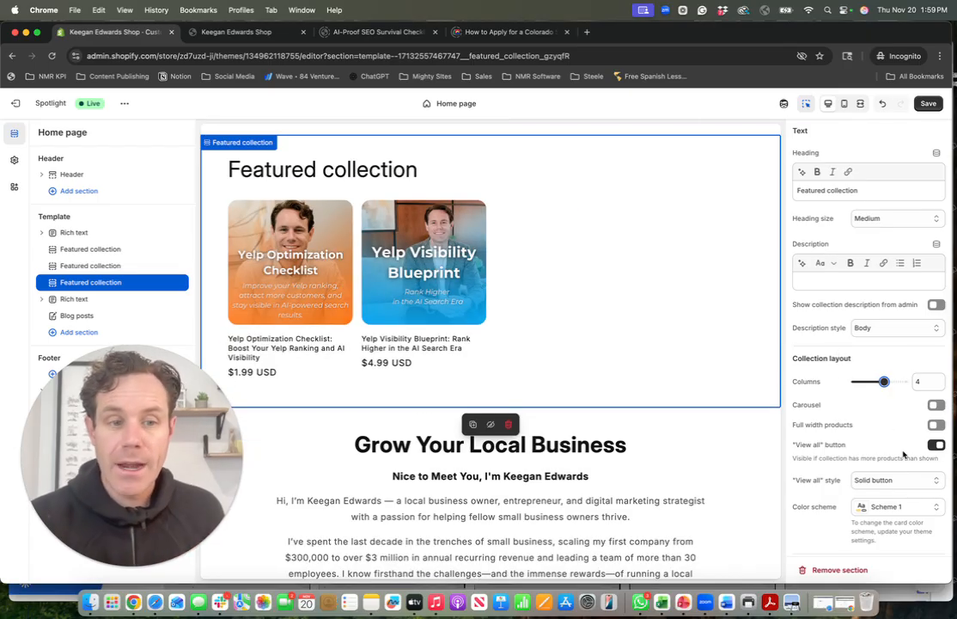
pyautogui.scroll(-3, 902, 451)
pyautogui.scroll(-6, 879, 460)
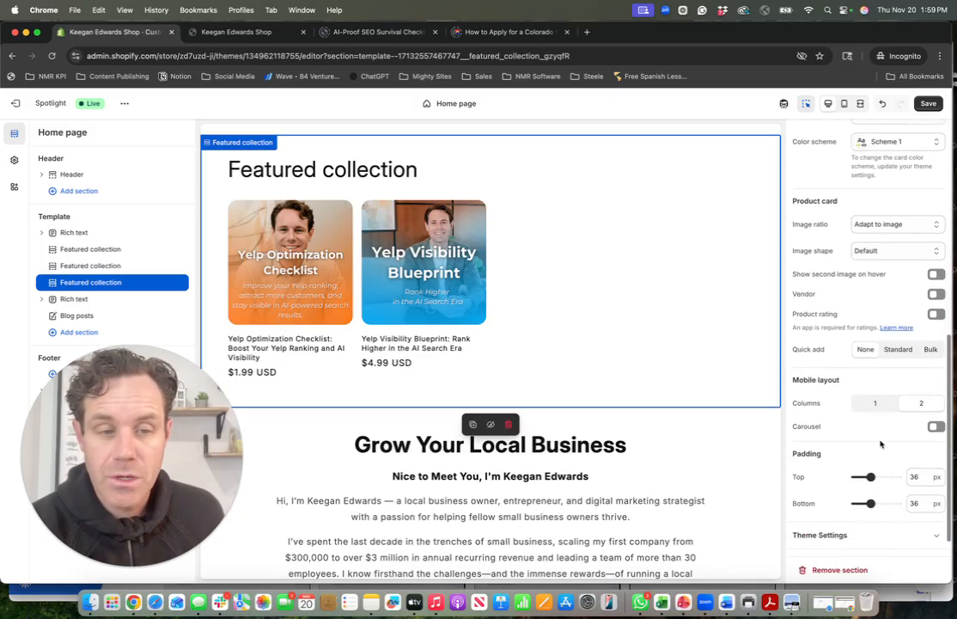
pyautogui.scroll(6, 882, 447)
pyautogui.scroll(5, 876, 441)
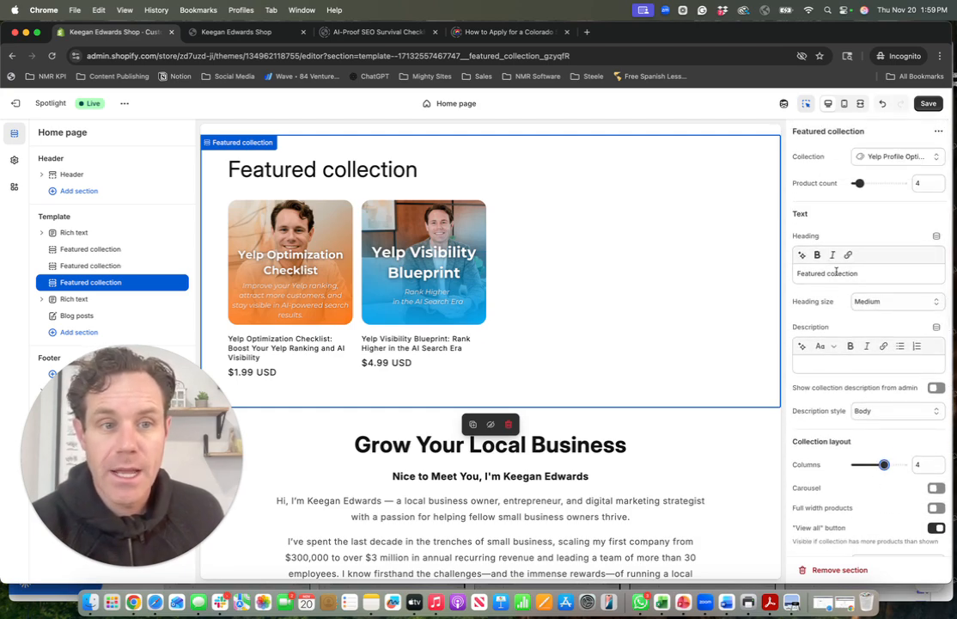
# - Set the new section's heading to "Optimize Your Yelp Profile for Local Visibility"
pyautogui.tripleClick(855, 273)
pyautogui.write('Opt')
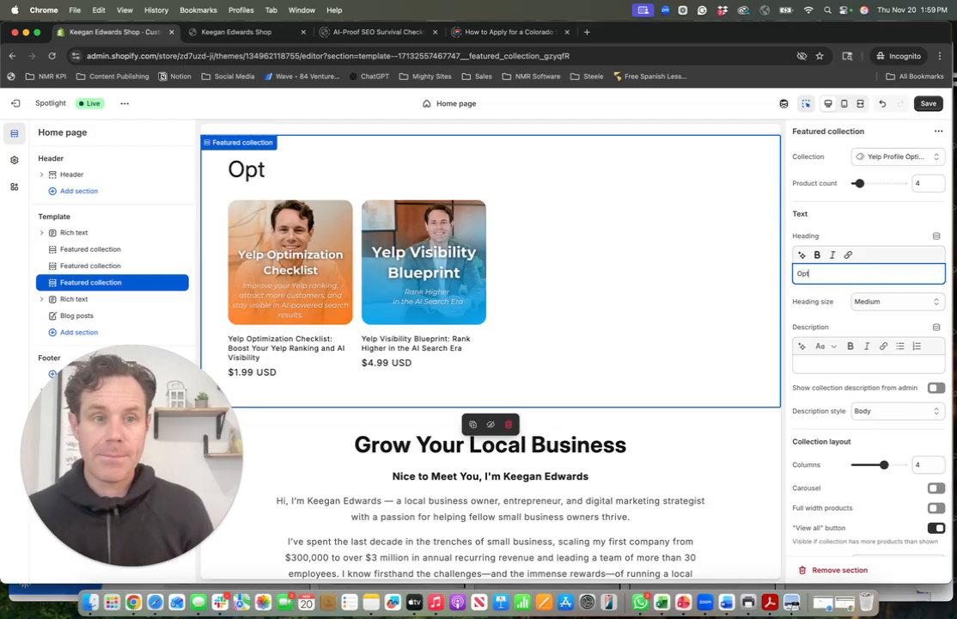
pyautogui.write('imize Your Yelp Profile')
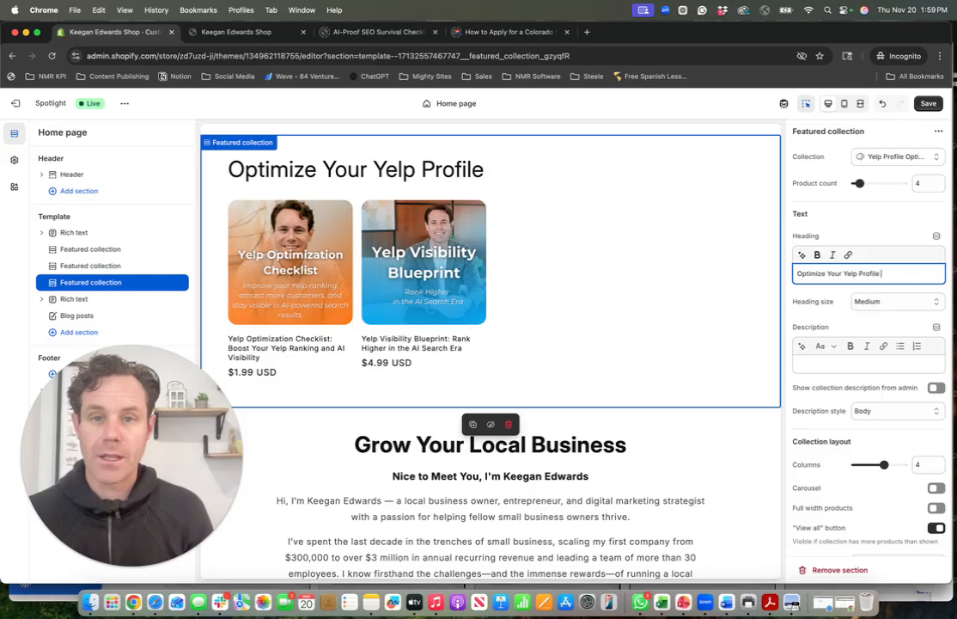
pyautogui.write(' for Success')
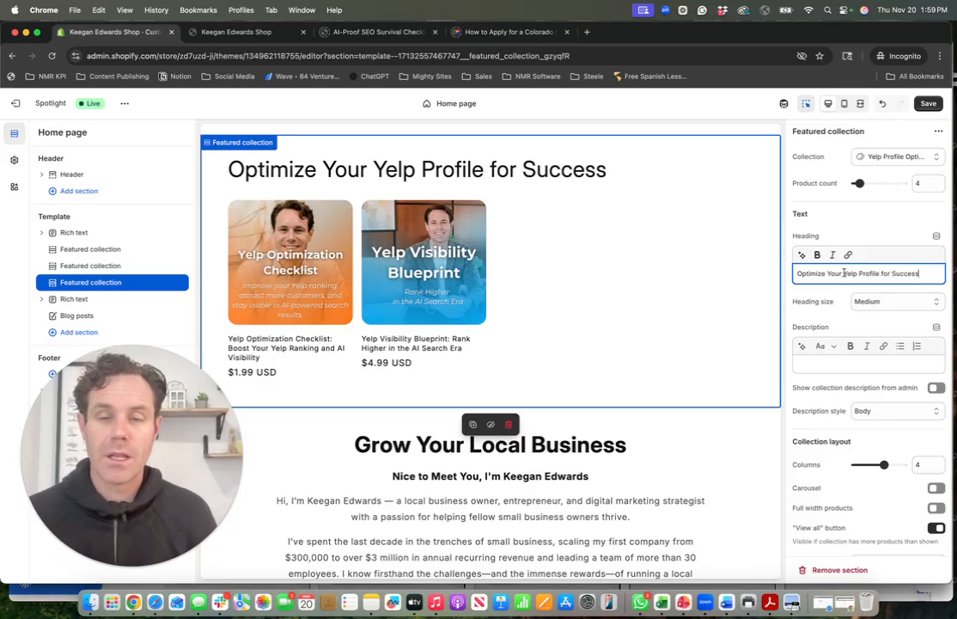
pyautogui.press('BackSpace')
pyautogui.press('BackSpace')
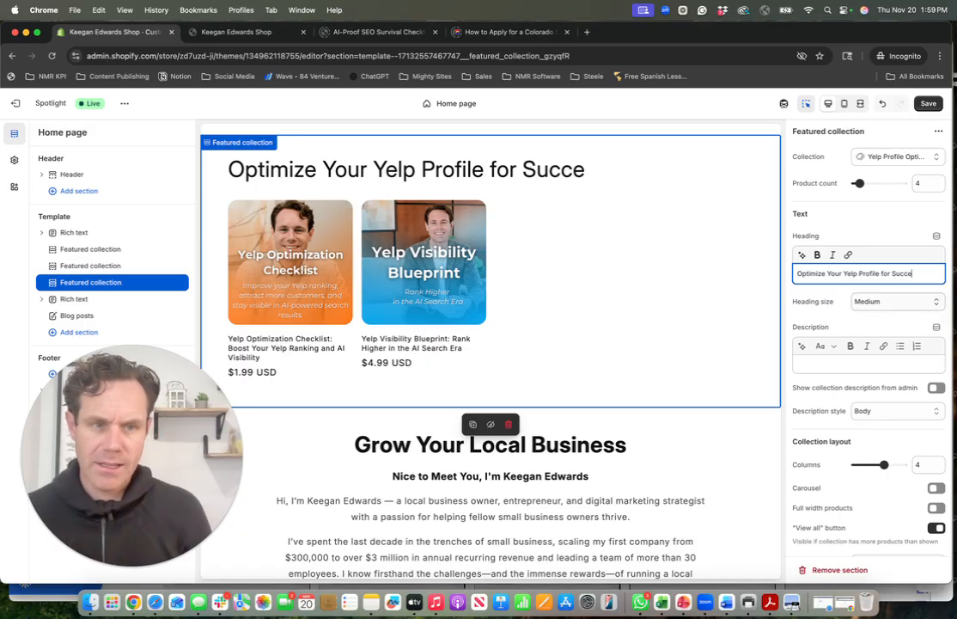
pyautogui.press('BackSpace')
pyautogui.press('BackSpace')
pyautogui.press('BackSpace')
pyautogui.press('BackSpace')
pyautogui.press('BackSpace')
pyautogui.write('Local Vi')
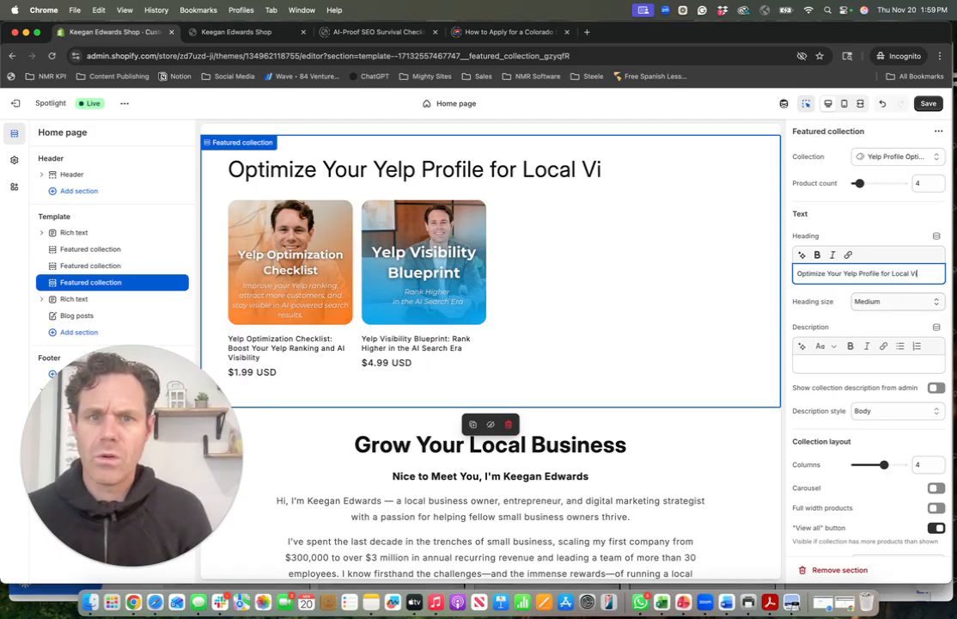
pyautogui.write('sibility')
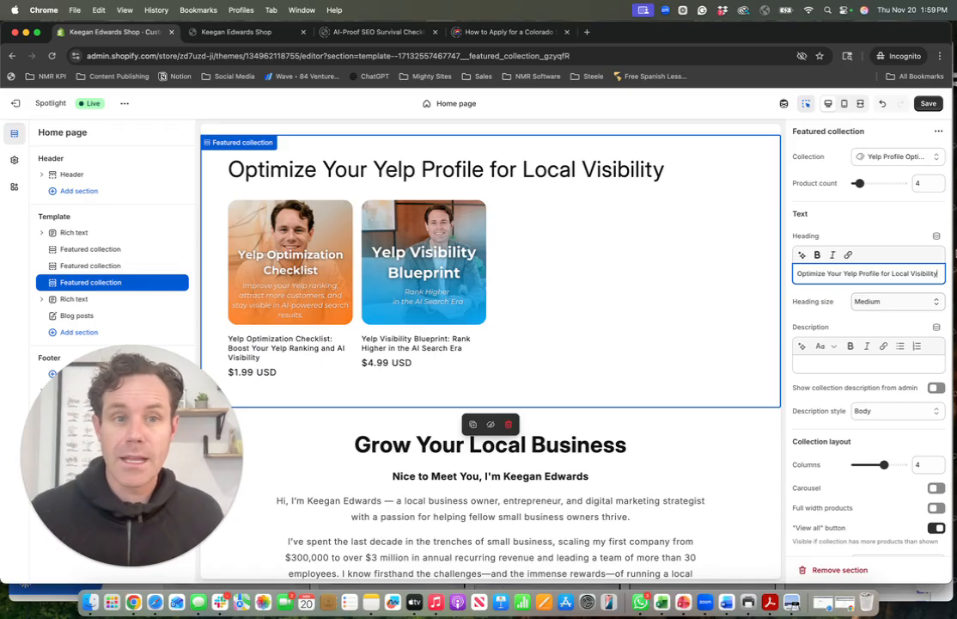
# - Save the theme changes and check the Yelp section against the neighbouring sections on the home page
pyautogui.press('super+s')
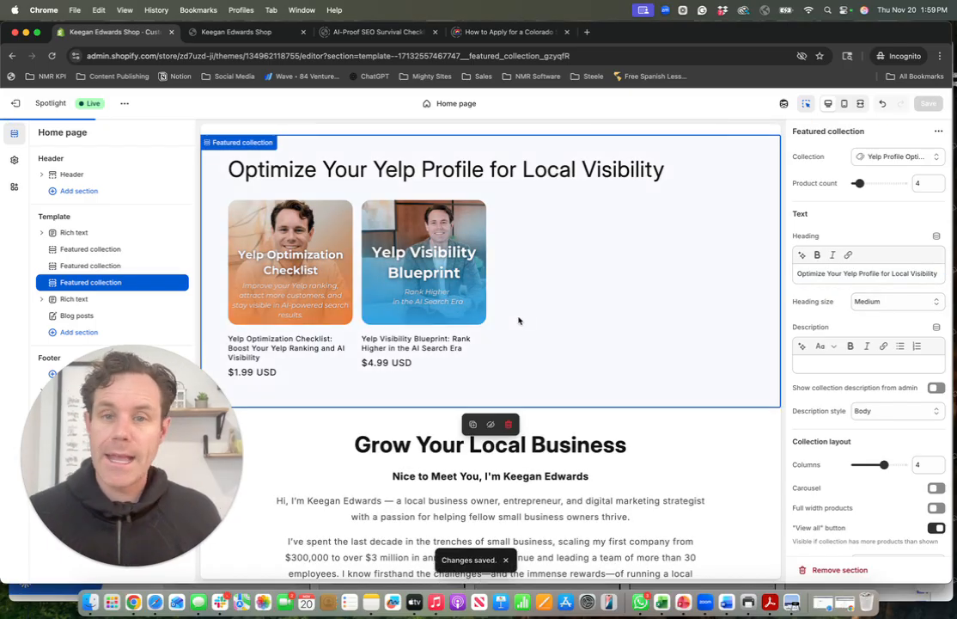
pyautogui.scroll(5, 531, 327)
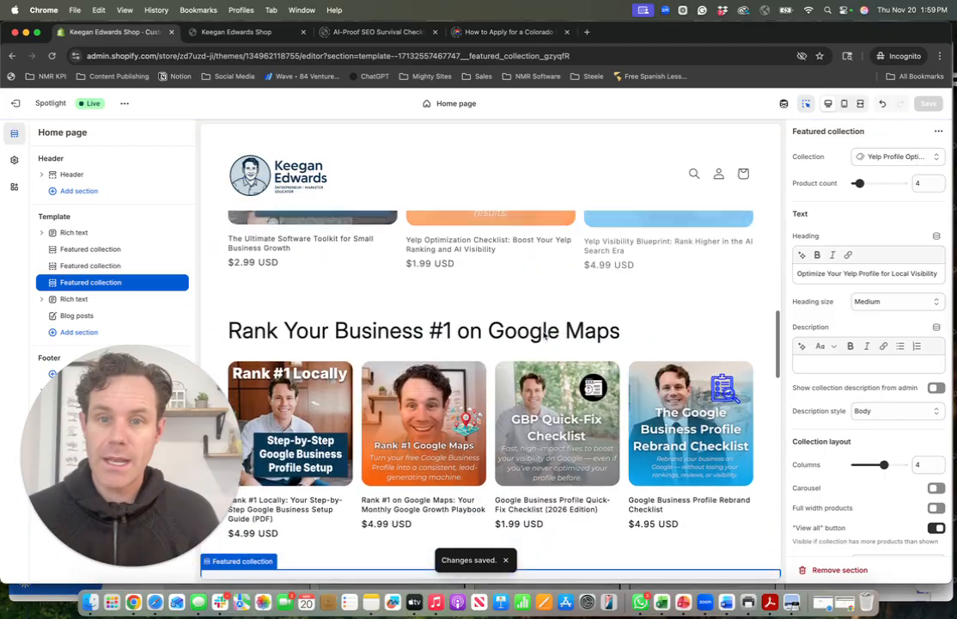
pyautogui.scroll(-8, 544, 336)
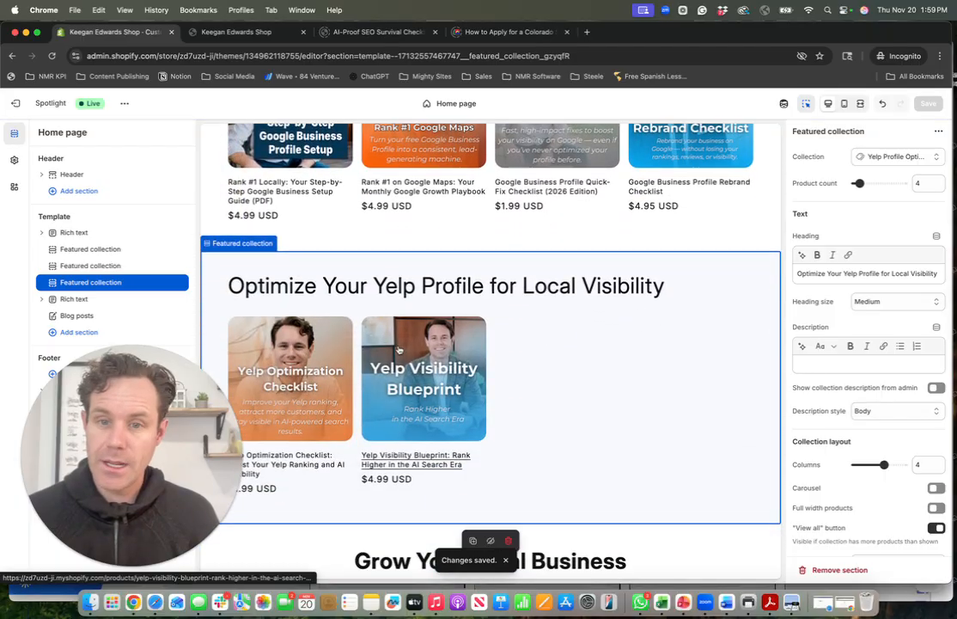
pyautogui.scroll(-2, 399, 349)
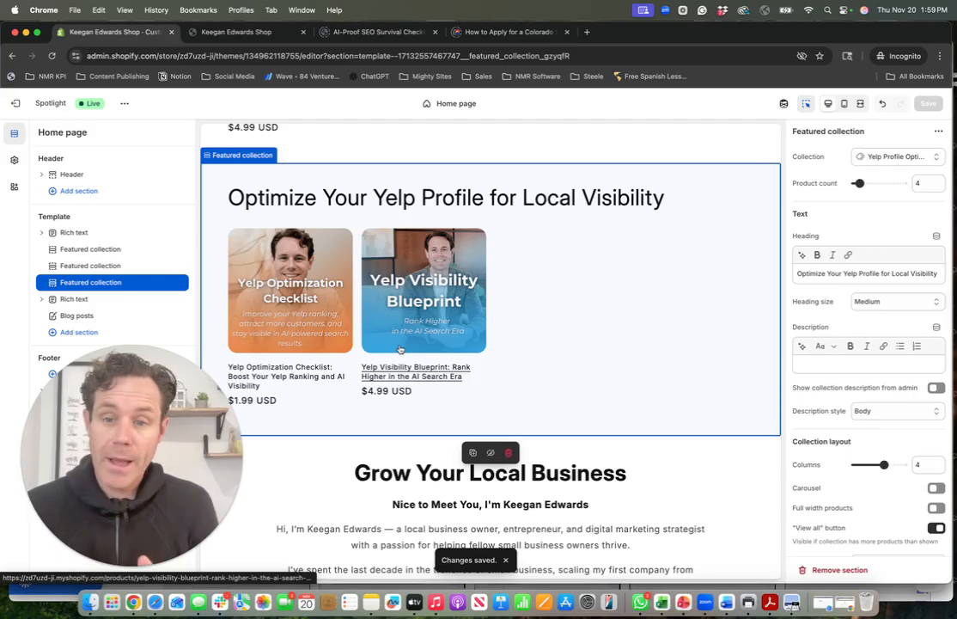